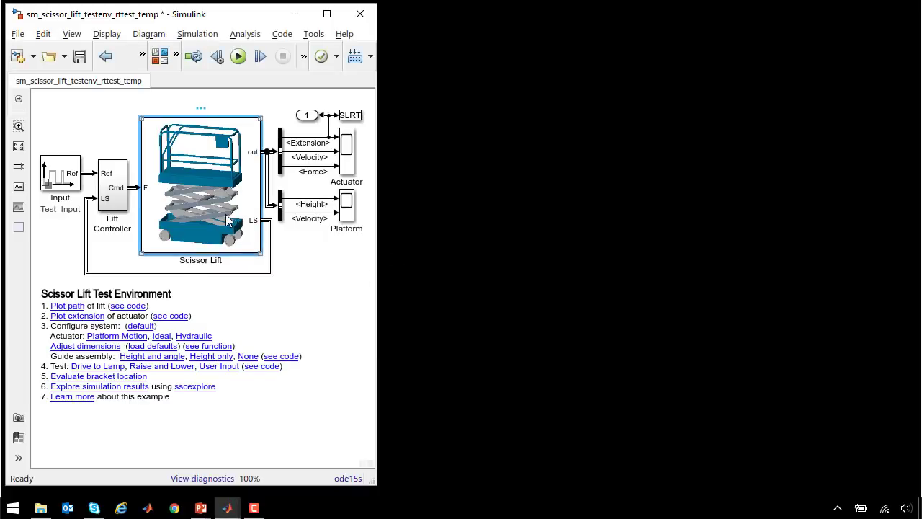
# Drill from Scissor Lift through Actuator into the Hydraulic variant and inspect its Cylinder block.
pyautogui.doubleClick(225, 214)
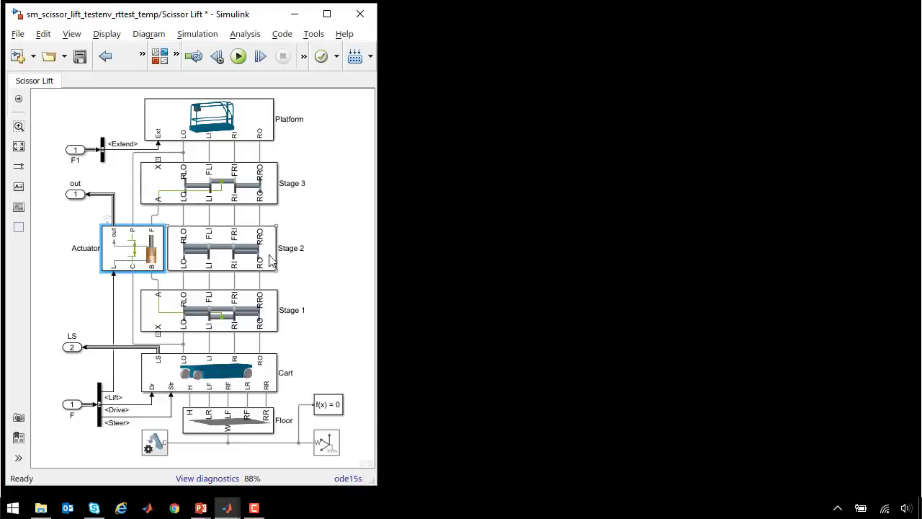
pyautogui.click(141, 261)
pyautogui.doubleClick(140, 260)
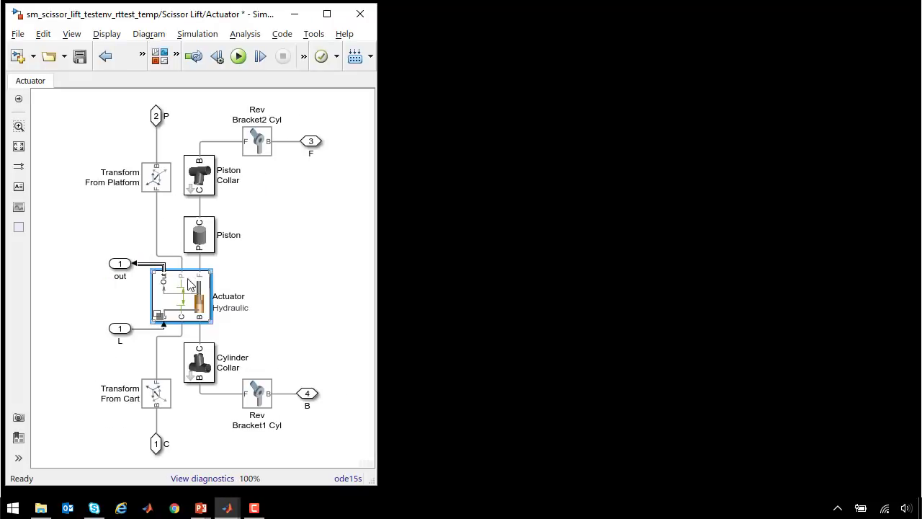
pyautogui.doubleClick(189, 289)
pyautogui.doubleClick(318, 244)
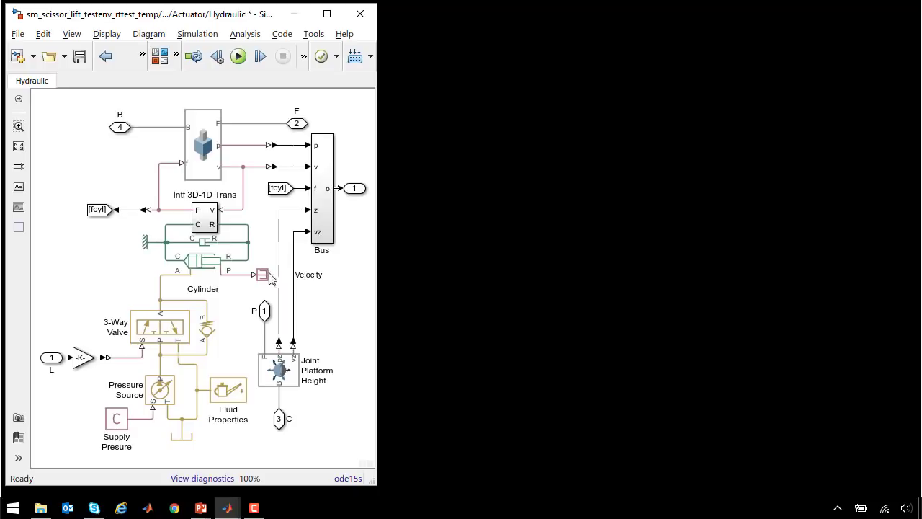
pyautogui.click(216, 271)
pyautogui.click(173, 299)
# Return to the top-level model and bring the Actuator scope window forward.
pyautogui.press('Escape')
pyautogui.press('Escape')
pyautogui.press('Escape')
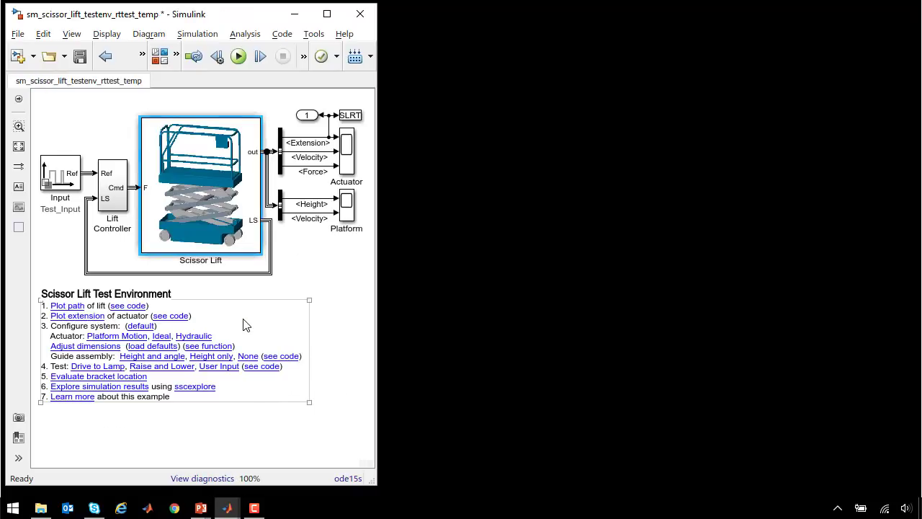
pyautogui.hotkey('alt', 'Tab')
pyautogui.hotkey('alt', 'Tab')
pyautogui.hotkey('alt', 'Tab')
pyautogui.hotkey('alt', 'Tab')
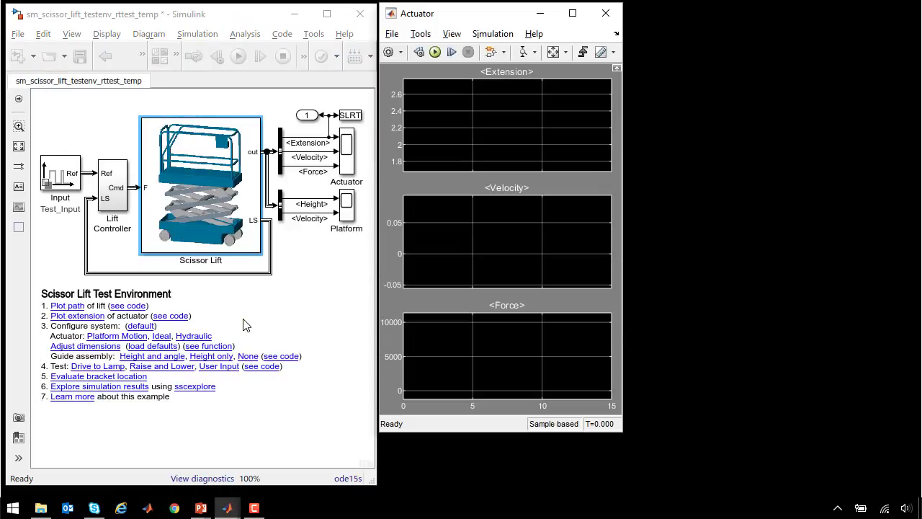
pyautogui.hotkey('alt', 'Tab')
pyautogui.hotkey('alt', 'Tab')
pyautogui.hotkey('alt', 'Tab')
pyautogui.hotkey('alt', 'Tab')
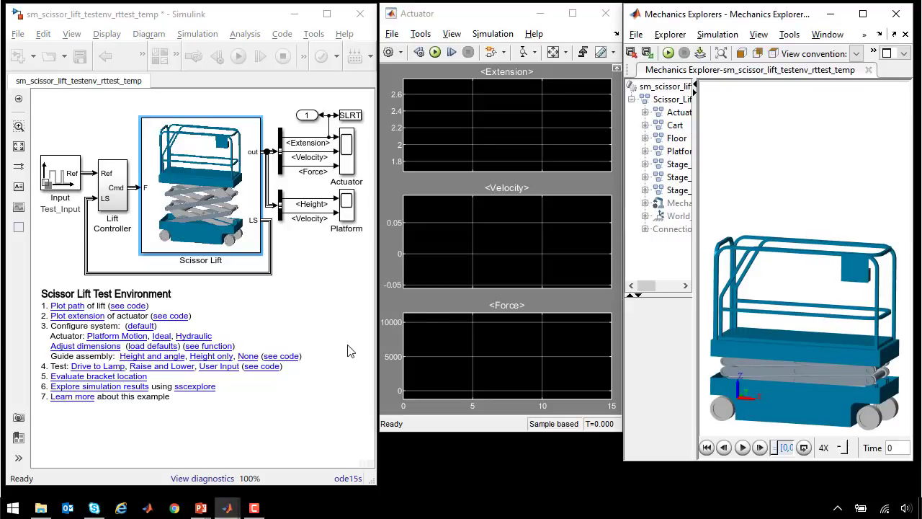
# Run the 'Get reference results' and 'Create plot' sections to draw the Reference curve.
pyautogui.hotkey('alt', 'Tab')
pyautogui.hotkey('alt', 'Tab')
pyautogui.hotkey('alt', 'Tab')
pyautogui.hotkey('alt', 'Tab')
pyautogui.hotkey('alt', 'Tab')
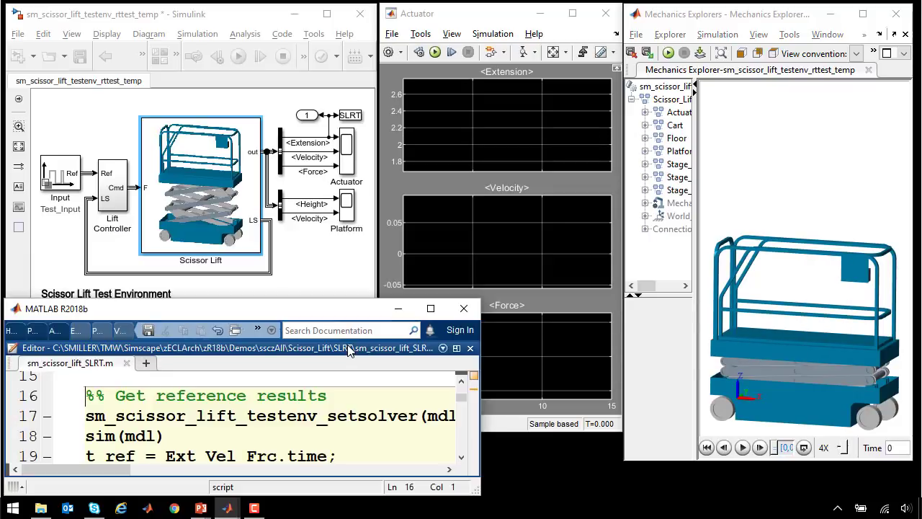
pyautogui.click(296, 438)
pyautogui.hotkey('ctrl', 'shift', 'Return')
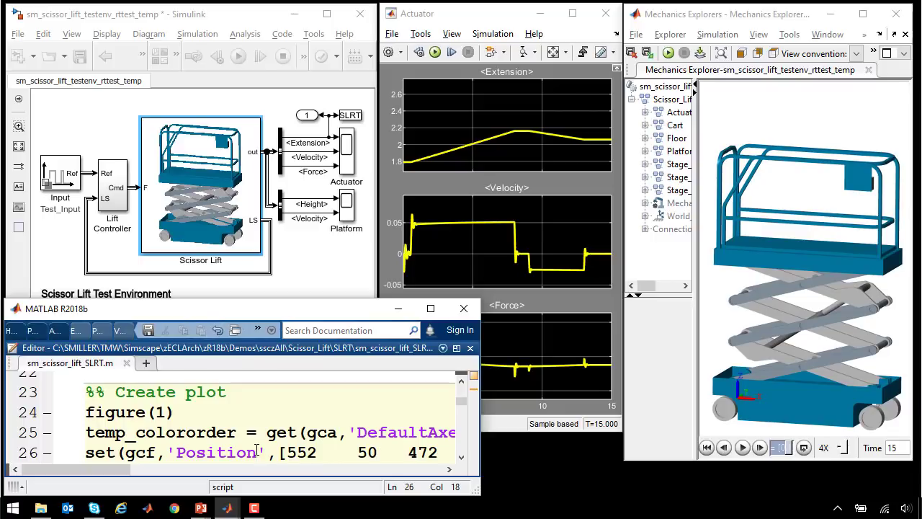
pyautogui.hotkey('ctrl', 'shift', 'Return')
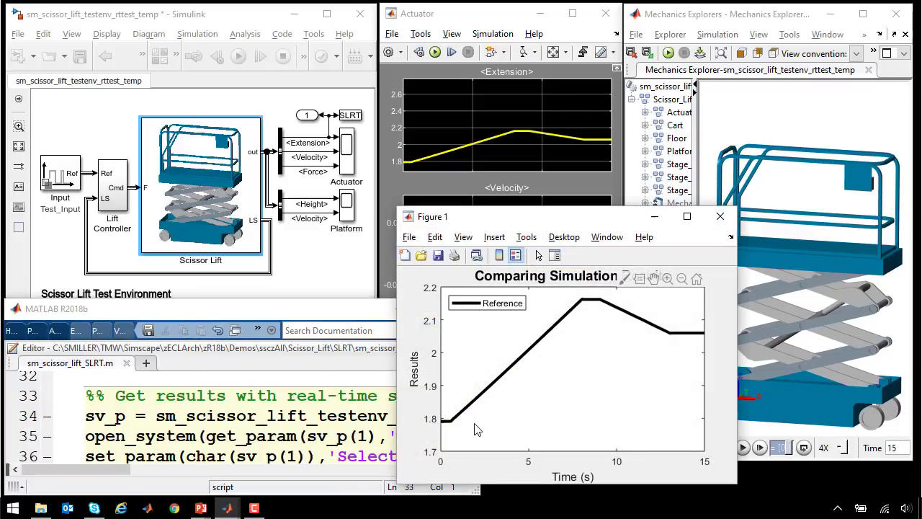
# Replay the scissor lift animation in Mechanics Explorer.
pyautogui.click(760, 278)
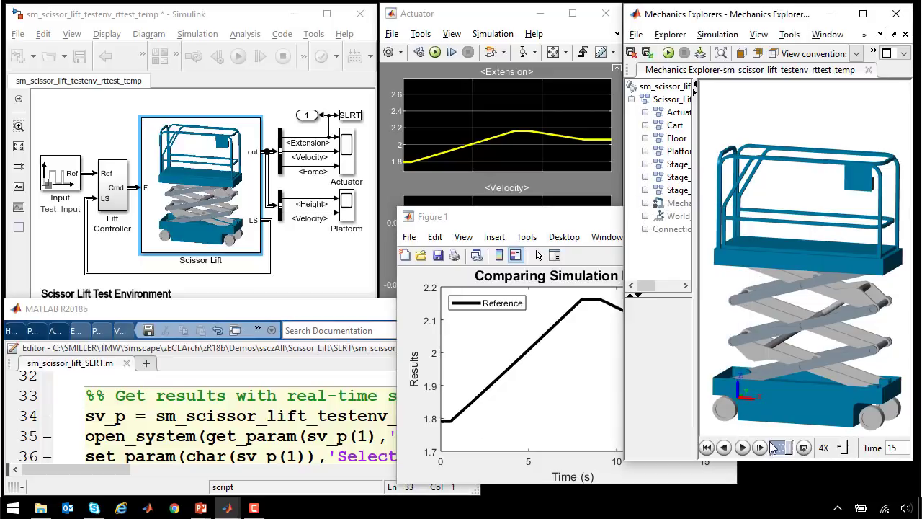
pyautogui.moveTo(789, 446)
pyautogui.mouseDown()
pyautogui.moveTo(771, 447)
pyautogui.moveTo(795, 448)
pyautogui.mouseUp()
pyautogui.click(351, 416)
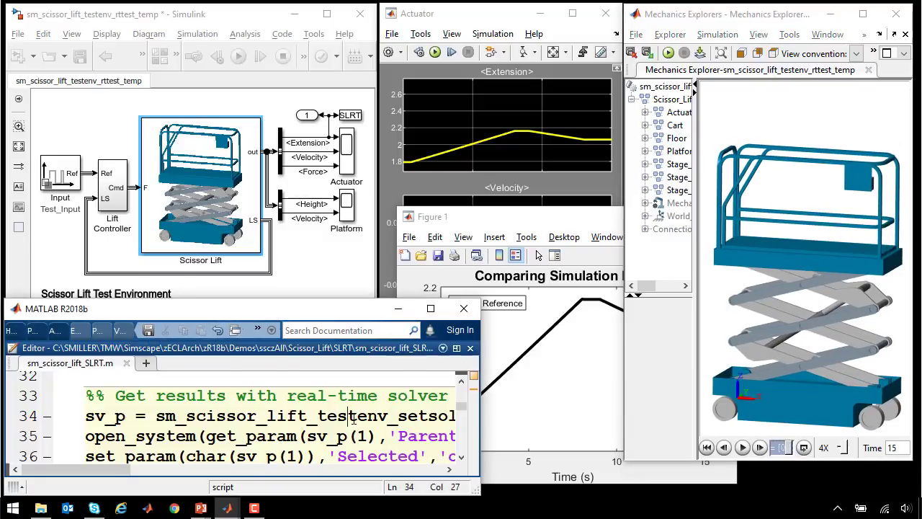
# Run the real-time solver and 'Compare desktop and real-time results' sections to plot Fixed-Step.
pyautogui.hotkey('ctrl', 'shift', 'Return')
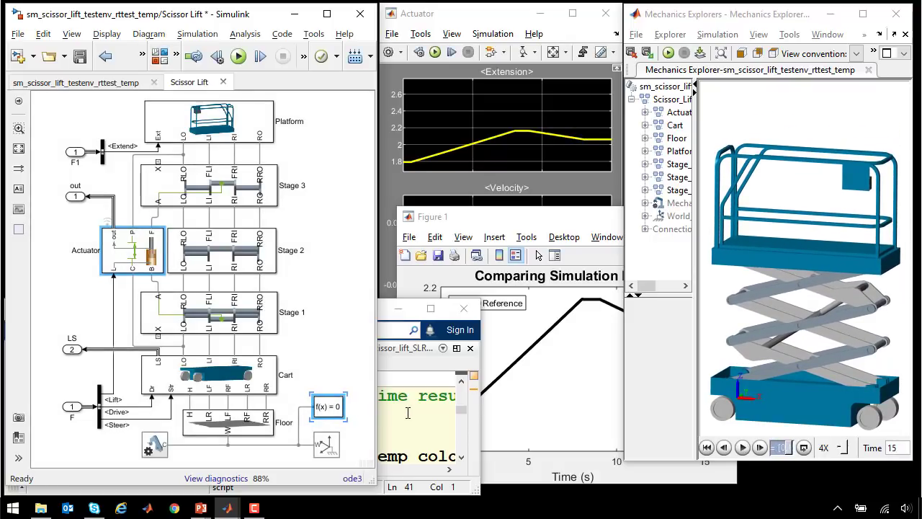
pyautogui.click(407, 412)
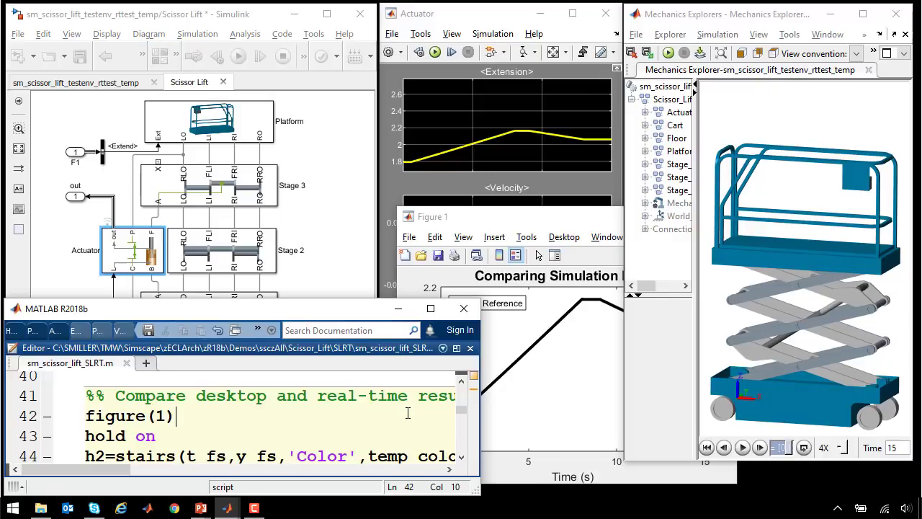
pyautogui.hotkey('ctrl', 'shift', 'Return')
# Zoom into the curves' peak near 8.05 s, then restore the full 0–15 s view.
pyautogui.moveTo(623, 302)
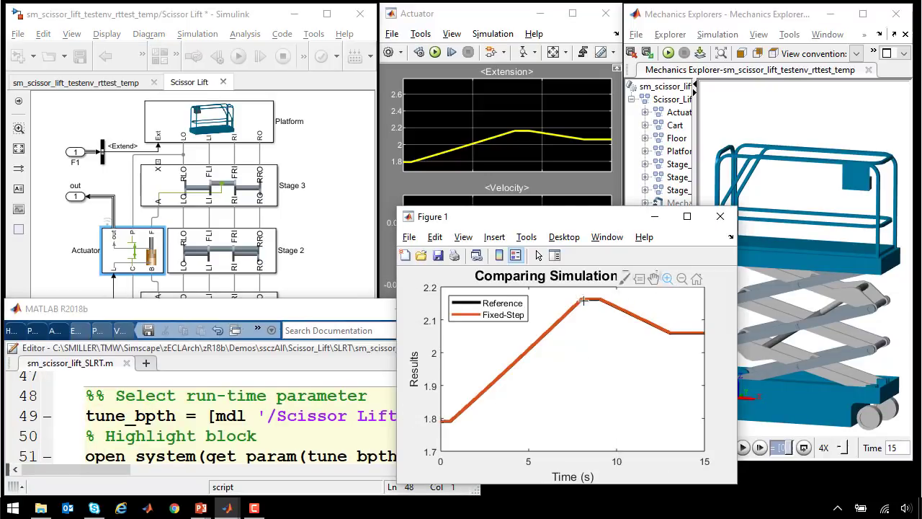
pyautogui.moveTo(577, 294); pyautogui.dragTo(590, 306)
pyautogui.moveTo(519, 344); pyautogui.dragTo(586, 381)
pyautogui.click(681, 278)
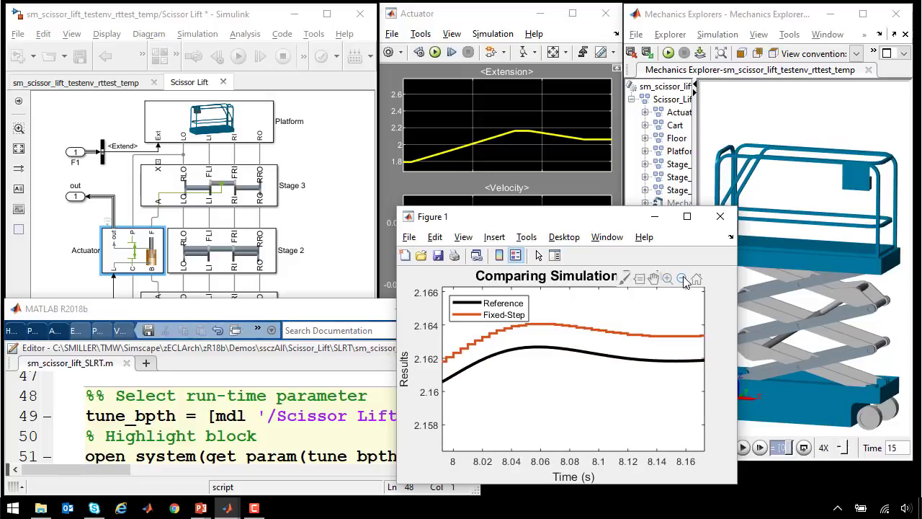
pyautogui.doubleClick(629, 311)
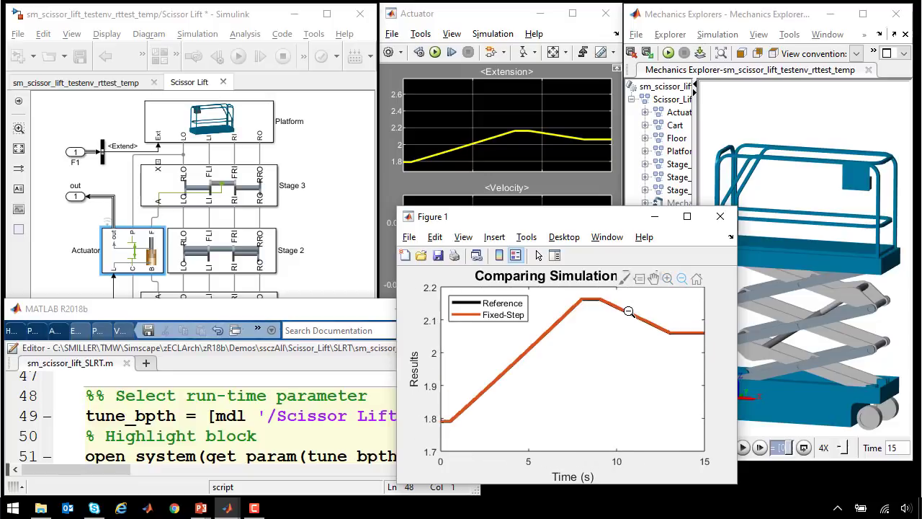
pyautogui.click(306, 402)
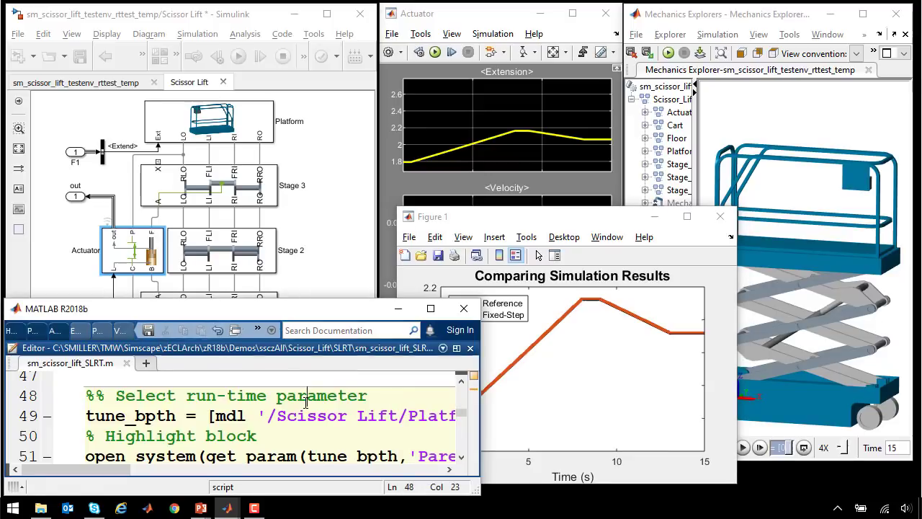
# In the Extension subsystem, set Platform Extra Mass's Mass evaluation to Run-time and confirm with OK.
pyautogui.hotkey('ctrl', 'shift', 'Return')
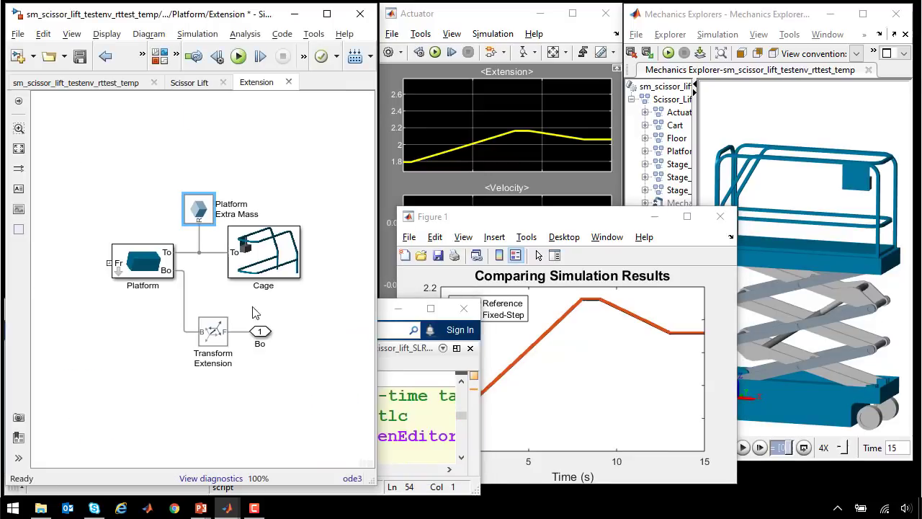
pyautogui.doubleClick(195, 209)
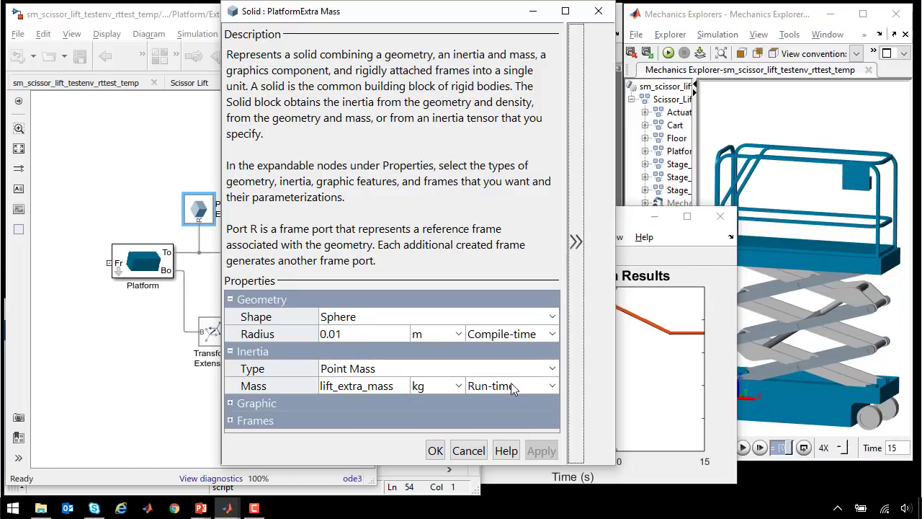
pyautogui.click(551, 386)
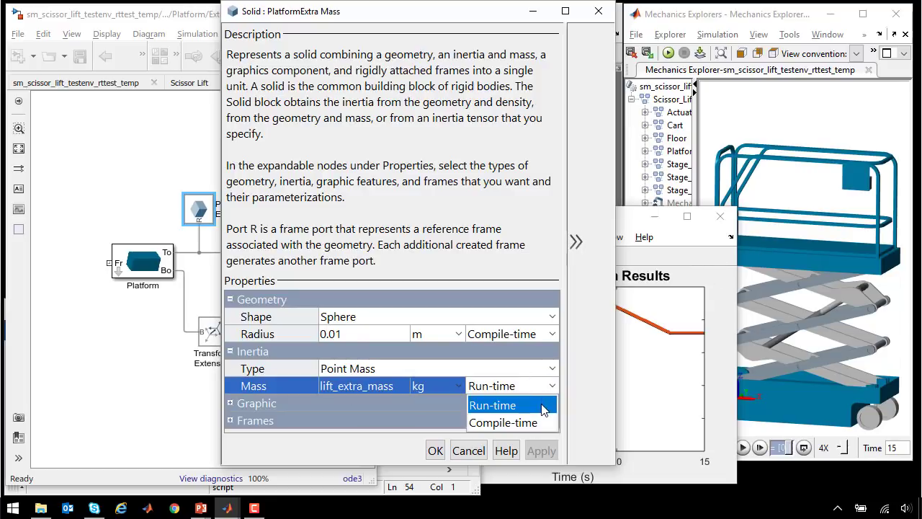
pyautogui.click(541, 404)
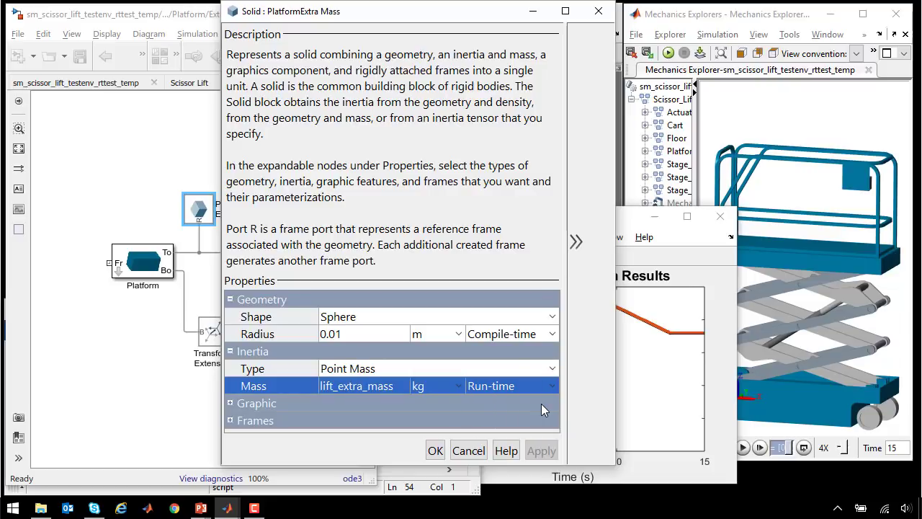
pyautogui.click(400, 473)
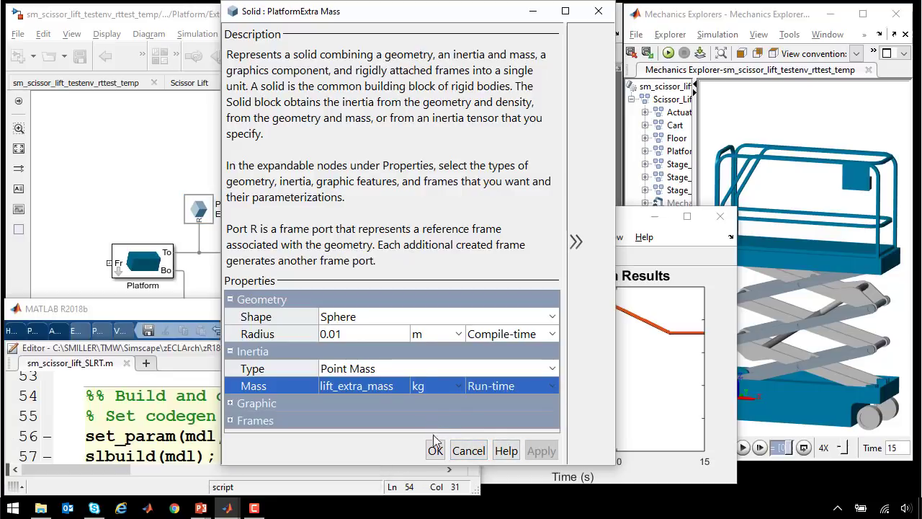
pyautogui.click(435, 449)
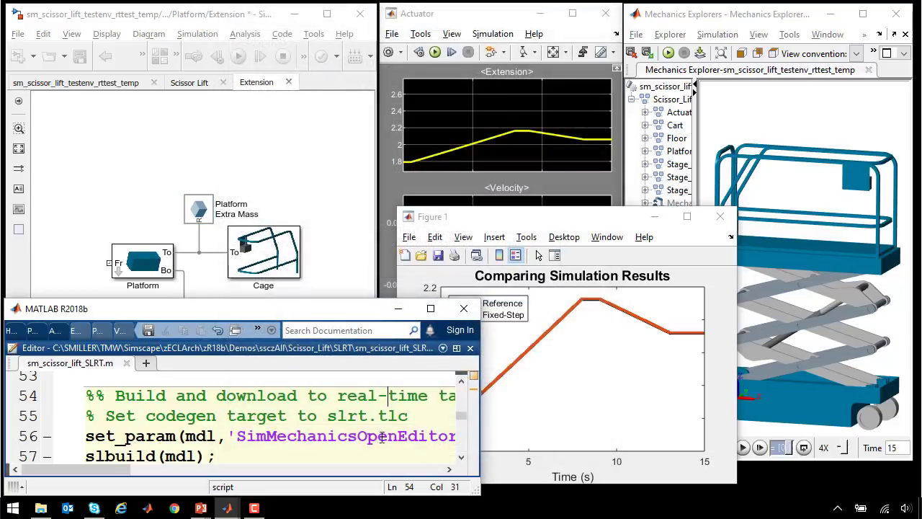
pyautogui.click(344, 432)
# Build for the Speedgoat target, set SimulationMode to External, then connect and run until stopped.
pyautogui.hotkey('ctrl', 'shift', 'Return')
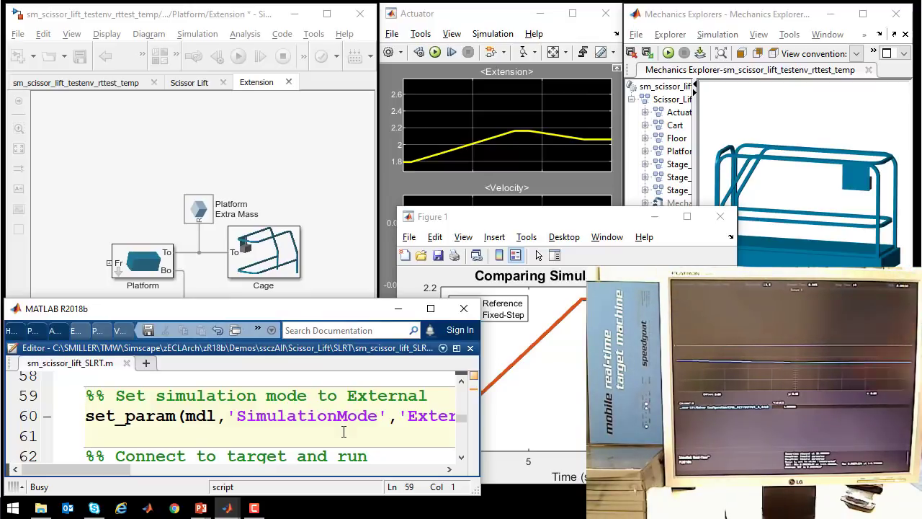
pyautogui.hotkey('alt', 'Tab')
pyautogui.hotkey('alt', 'Tab')
pyautogui.hotkey('alt', 'Tab')
pyautogui.hotkey('alt', 'Tab')
pyautogui.hotkey('alt', 'Tab')
pyautogui.hotkey('alt', 'Tab')
pyautogui.hotkey('alt', 'Tab')
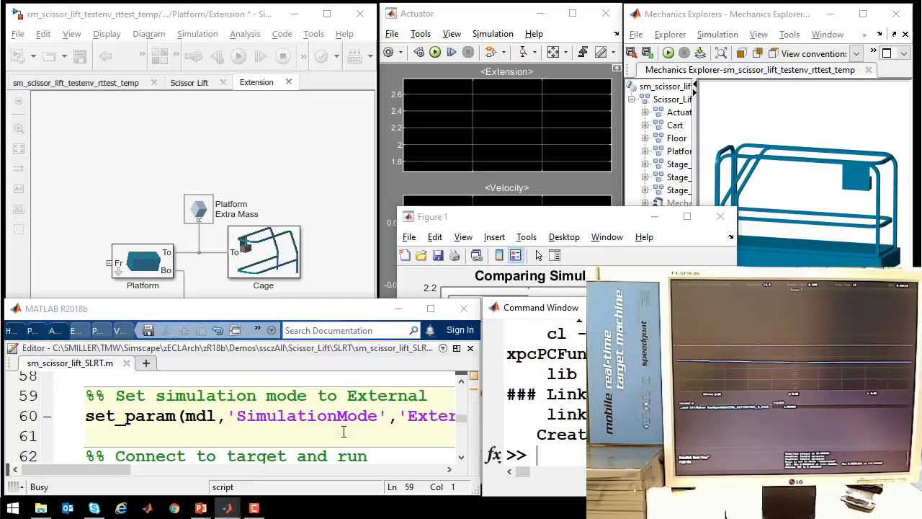
pyautogui.click(272, 415)
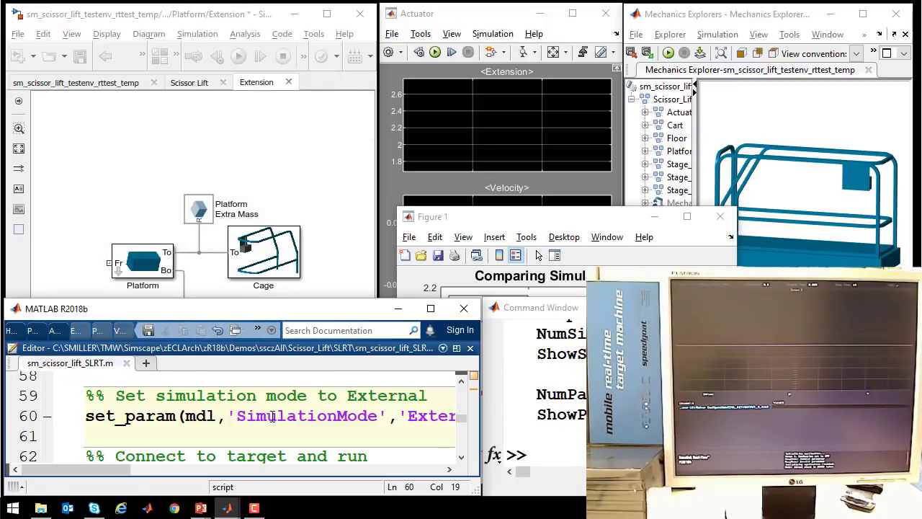
pyautogui.hotkey('ctrl', 'shift', 'Return')
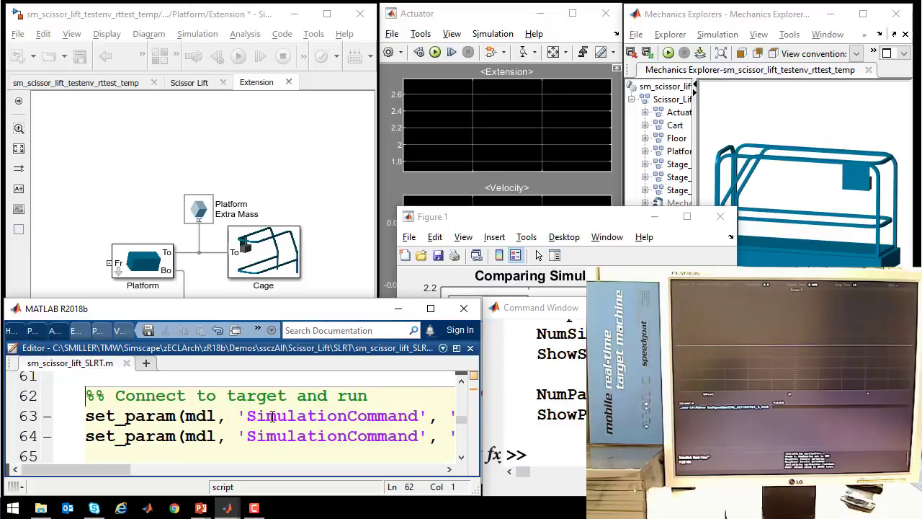
pyautogui.hotkey('ctrl', 'shift', 'Return')
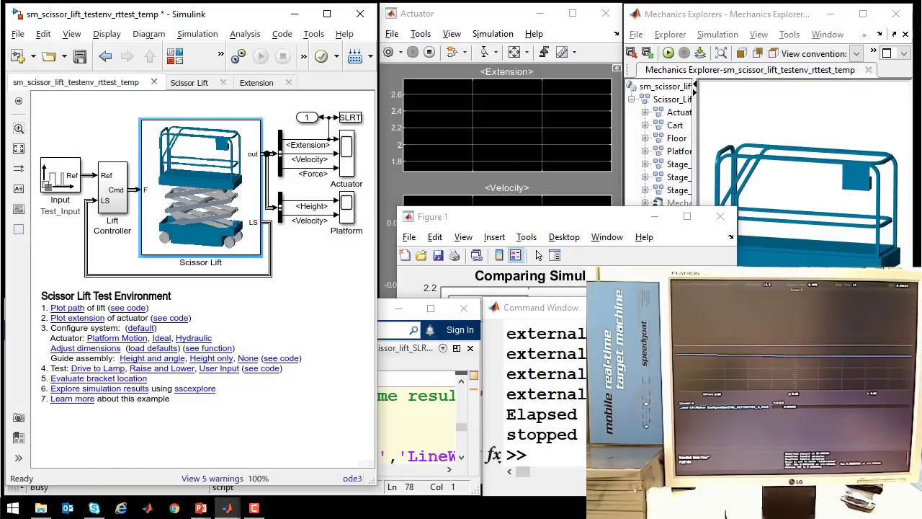
# Run the 'Plot reference and real-time results' section to overlay the Real-Time curve.
pyautogui.click(422, 429)
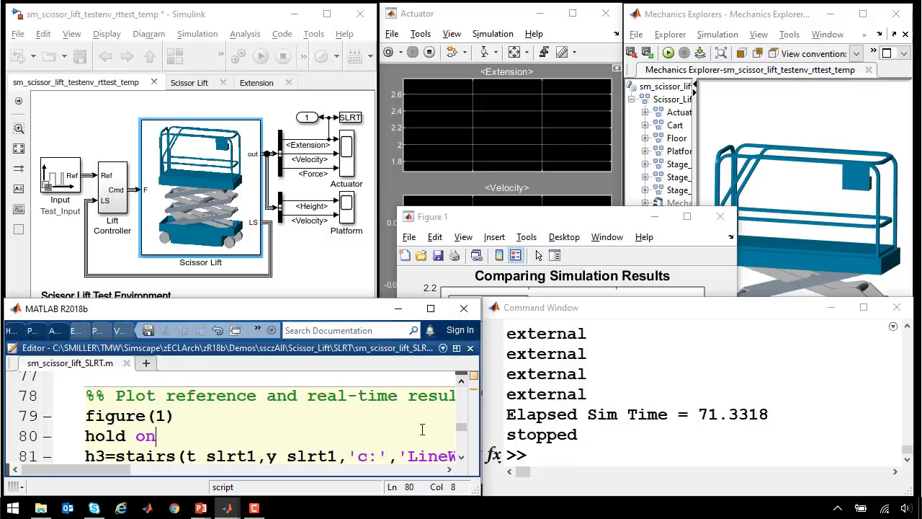
pyautogui.hotkey('ctrl', 'shift', 'Return')
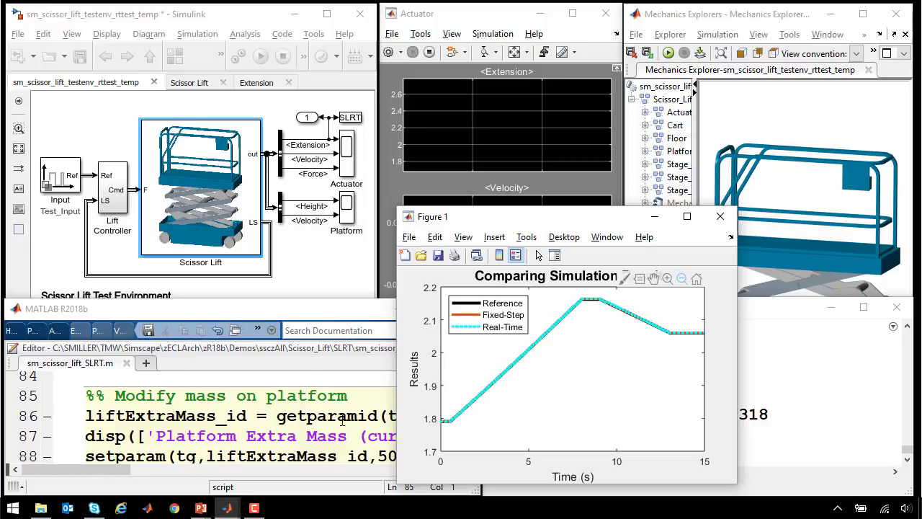
pyautogui.click(317, 434)
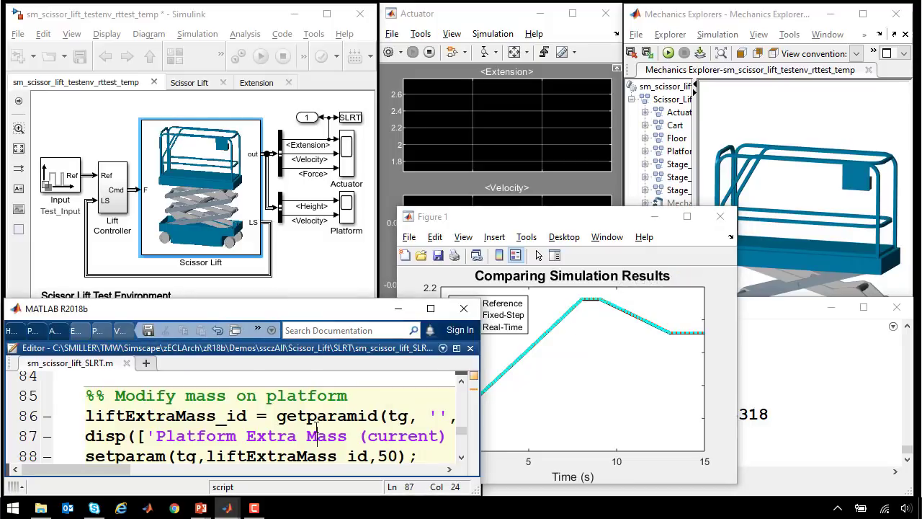
# Run the 'Modify mass on platform' and 'Run simulation with new parameter' sections for mass 50.
pyautogui.hotkey('ctrl', 'shift', 'Return')
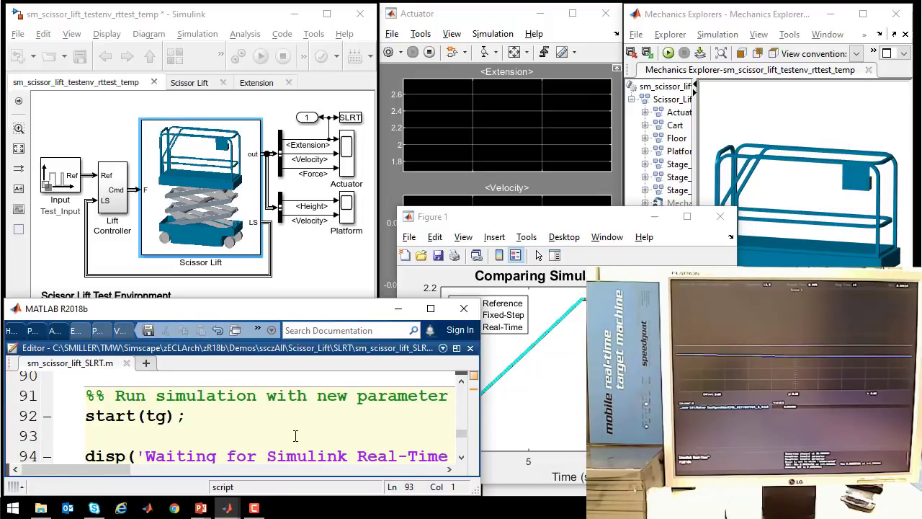
pyautogui.hotkey('ctrl', 'shift', 'Return')
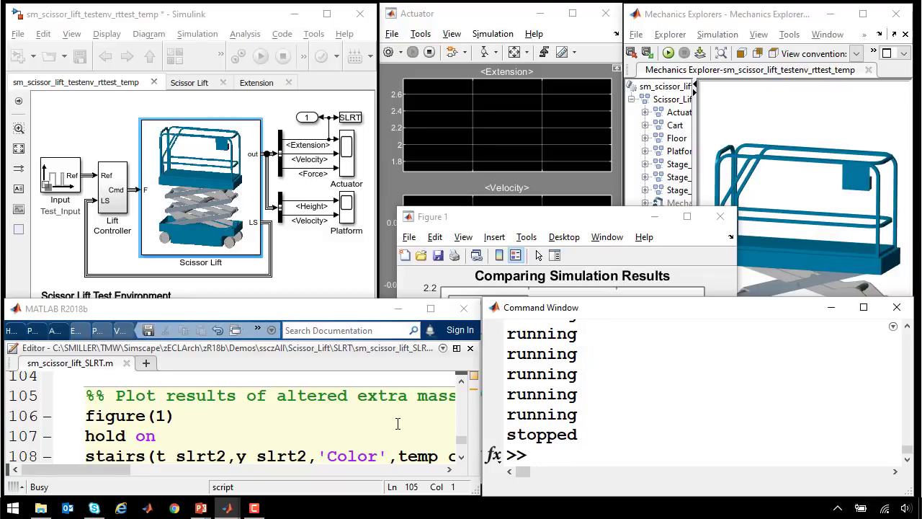
# Plot the Modified extra-mass curve in Figure 1, then switch to the PowerPoint slide show.
pyautogui.click(397, 424)
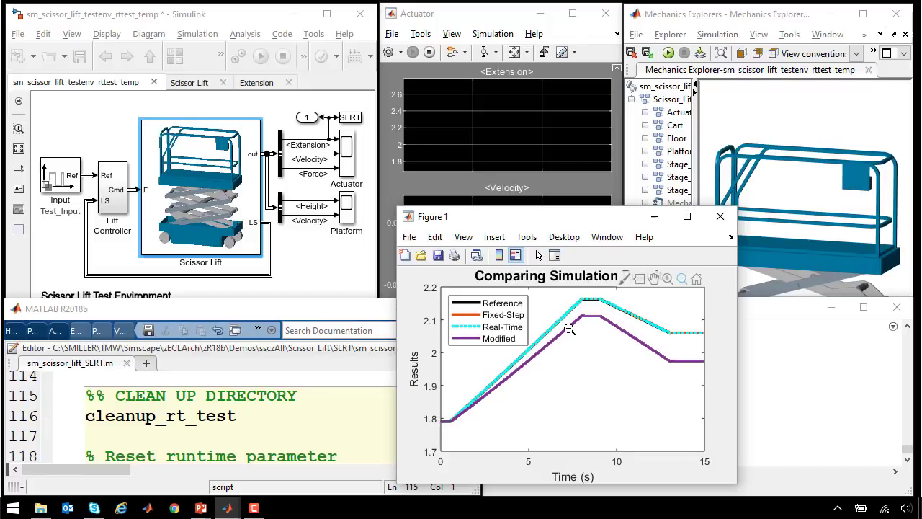
pyautogui.hotkey('alt', 'Tab')
pyautogui.hotkey('alt', 'Tab')
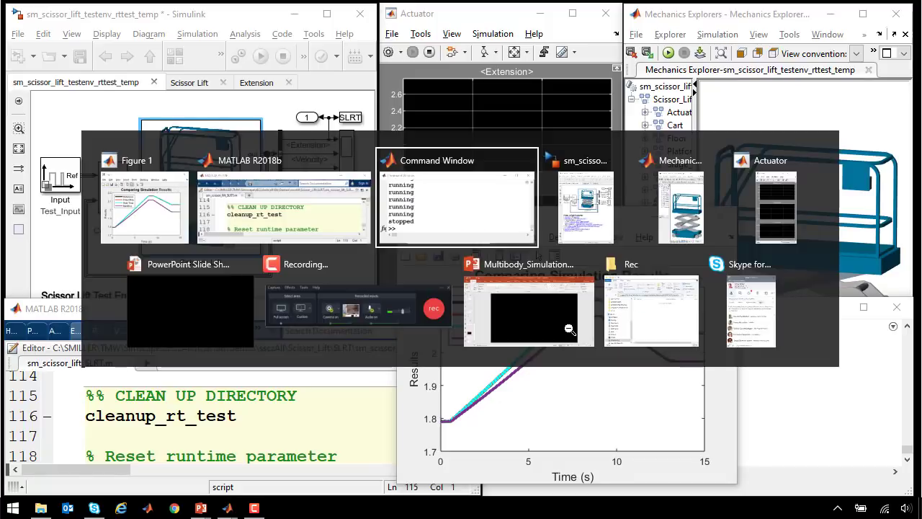